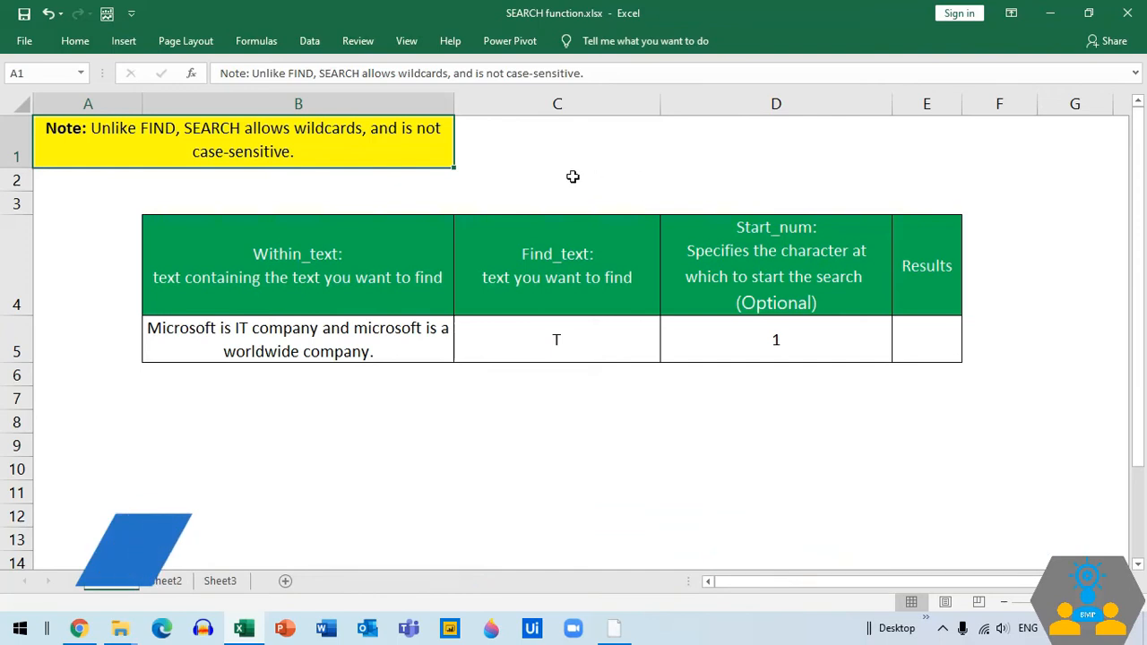
- Review the note in A1 and the Within_text, Find_text, Start_num and Results headers in row 4
{"action": "left_click", "coordinate": [358, 151]}
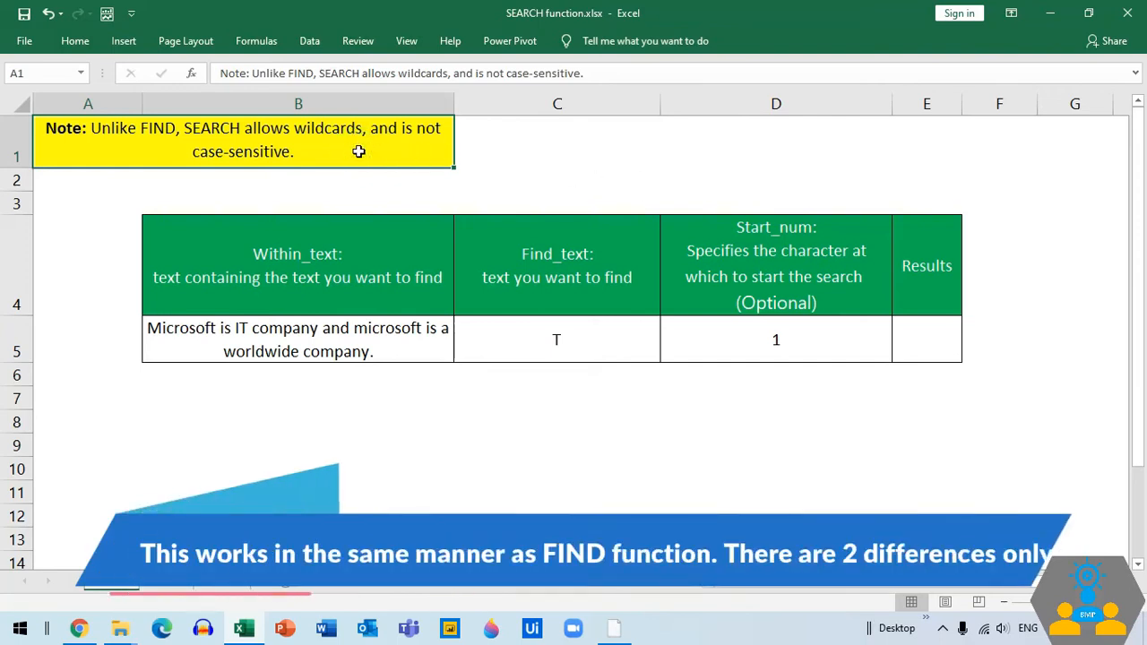
{"action": "left_click", "coordinate": [374, 238]}
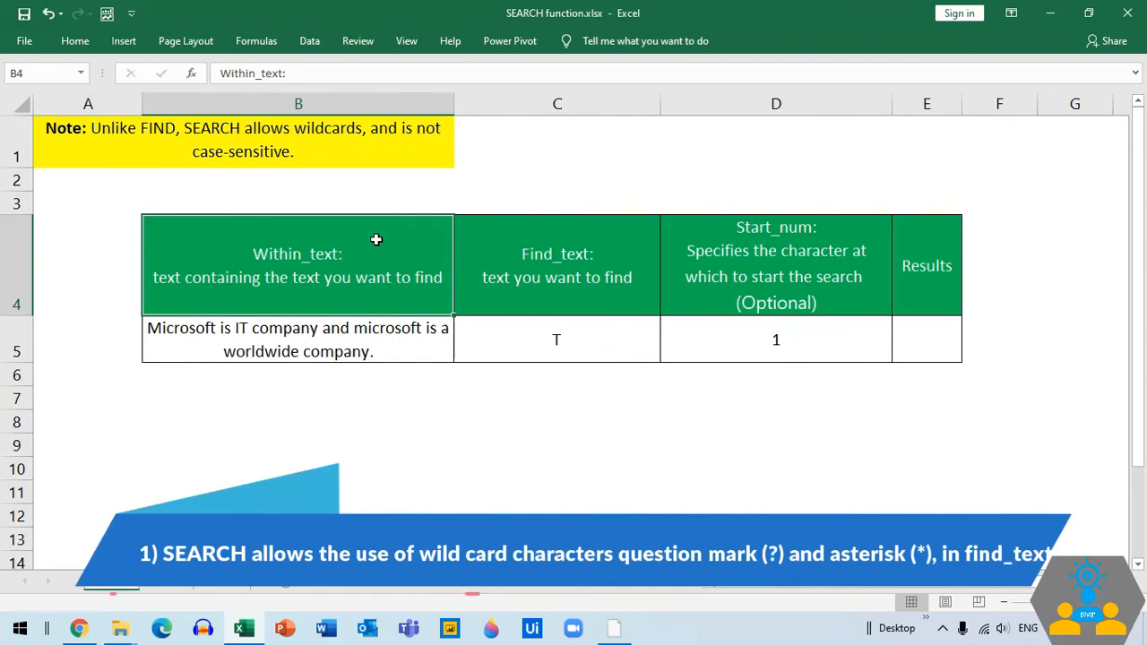
{"action": "key", "text": "Right"}
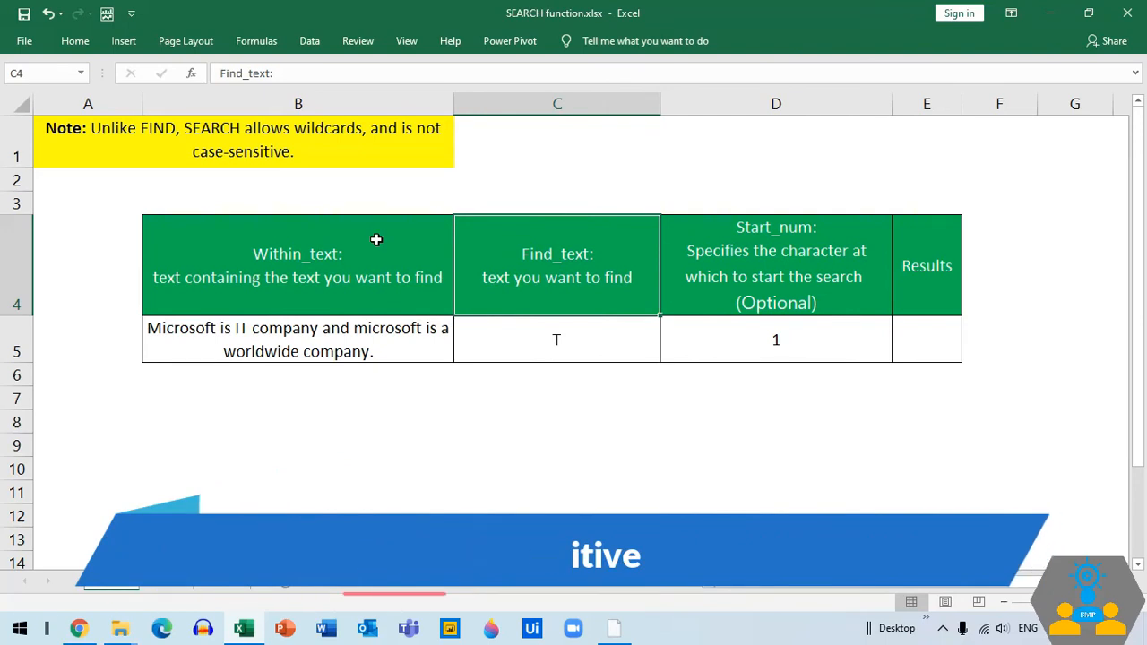
{"action": "key", "text": "Right"}
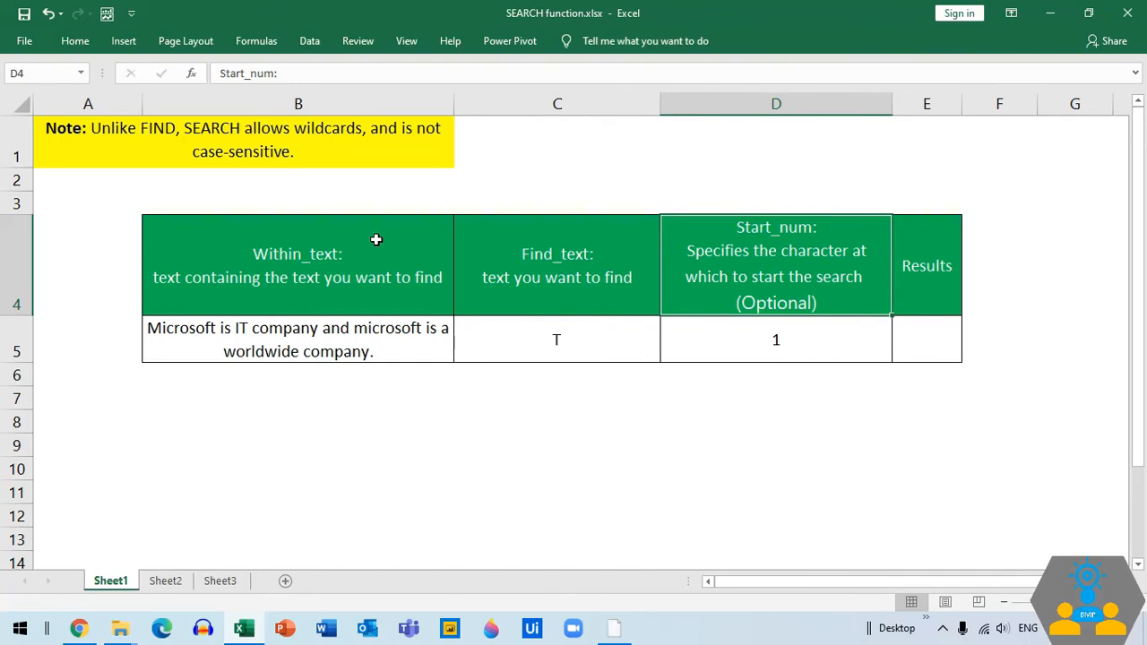
{"action": "key", "text": "Right"}
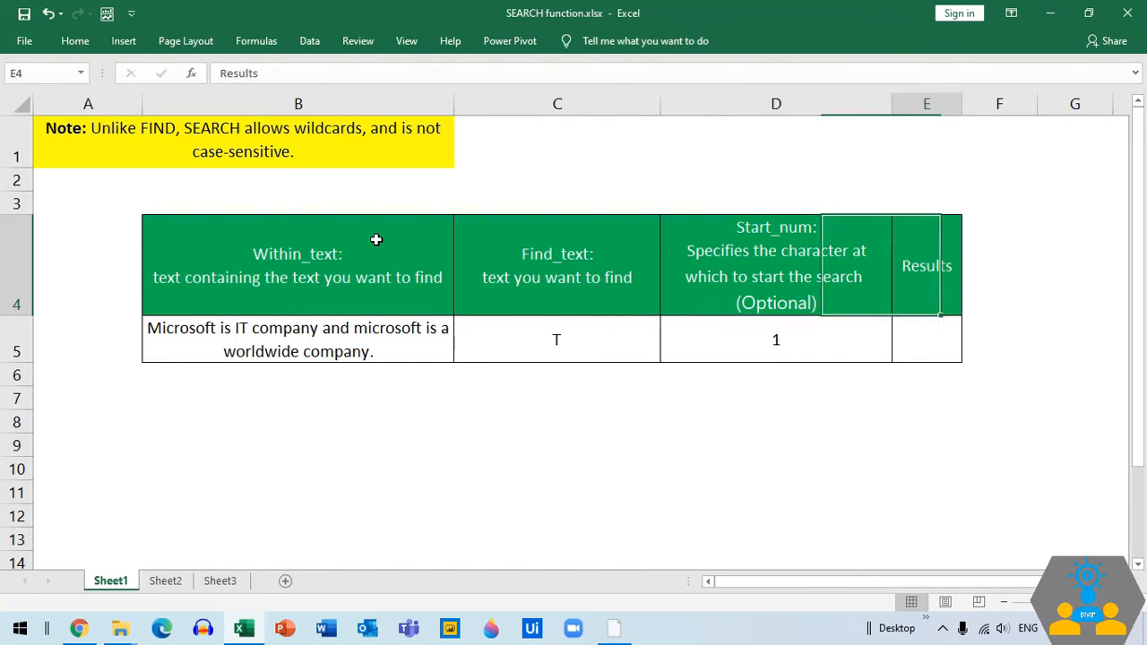
- Enter the formula =SEARCH(C5,B5,D5) in the Results cell E5 to locate the find text within the sentence
{"action": "key", "text": "Down"}
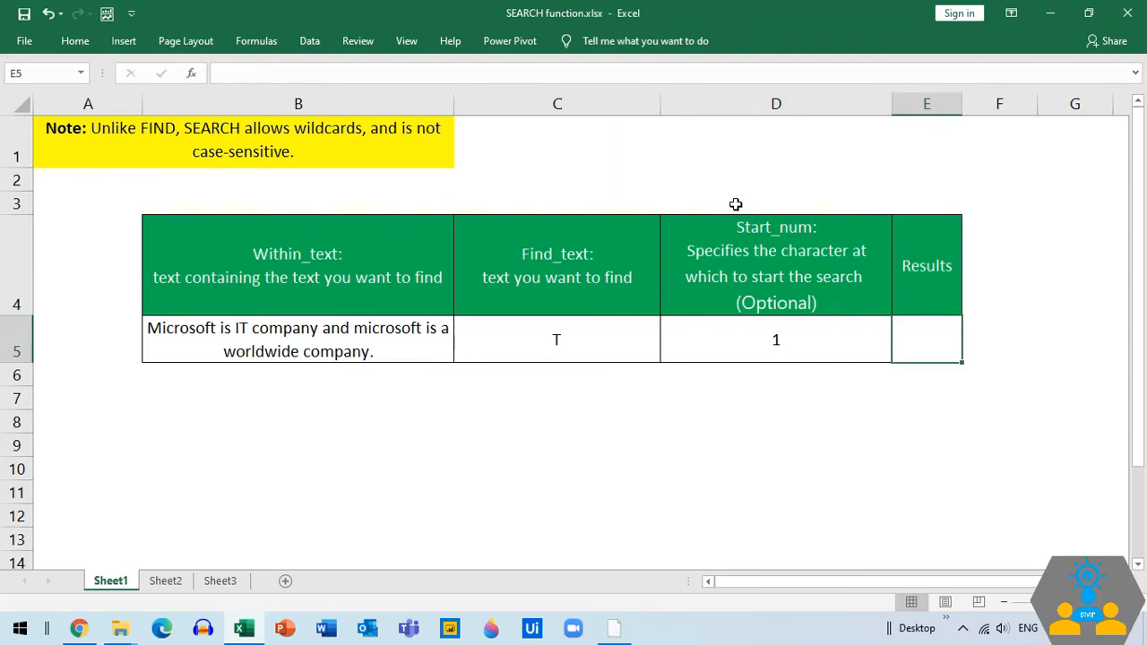
{"action": "type", "text": "="}
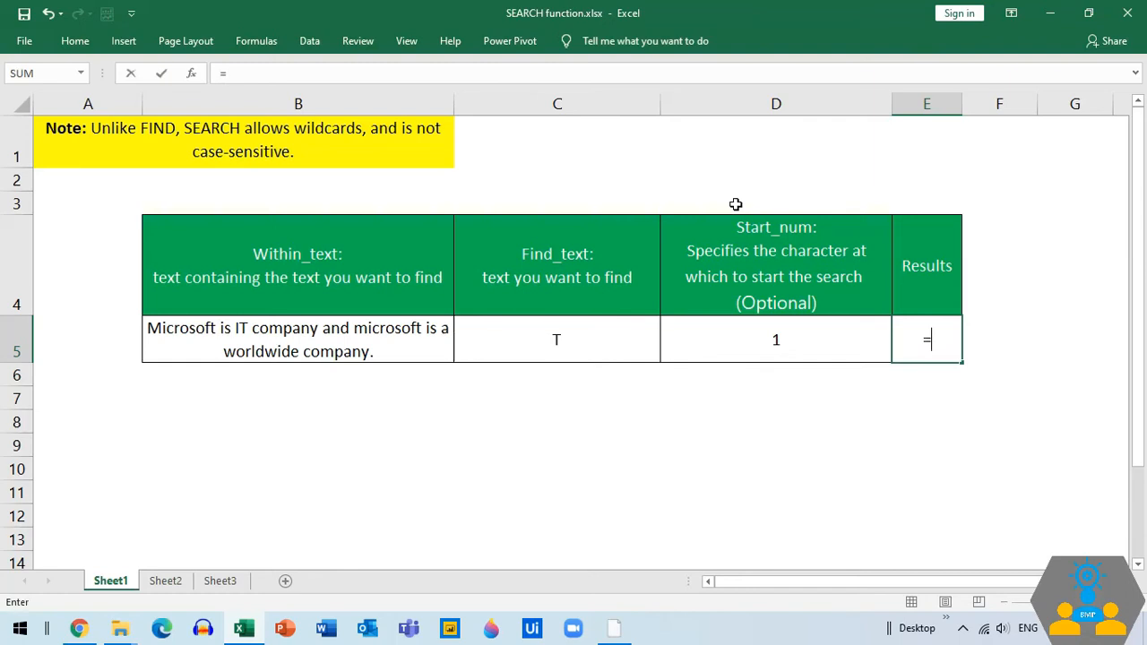
{"action": "type", "text": "sea"}
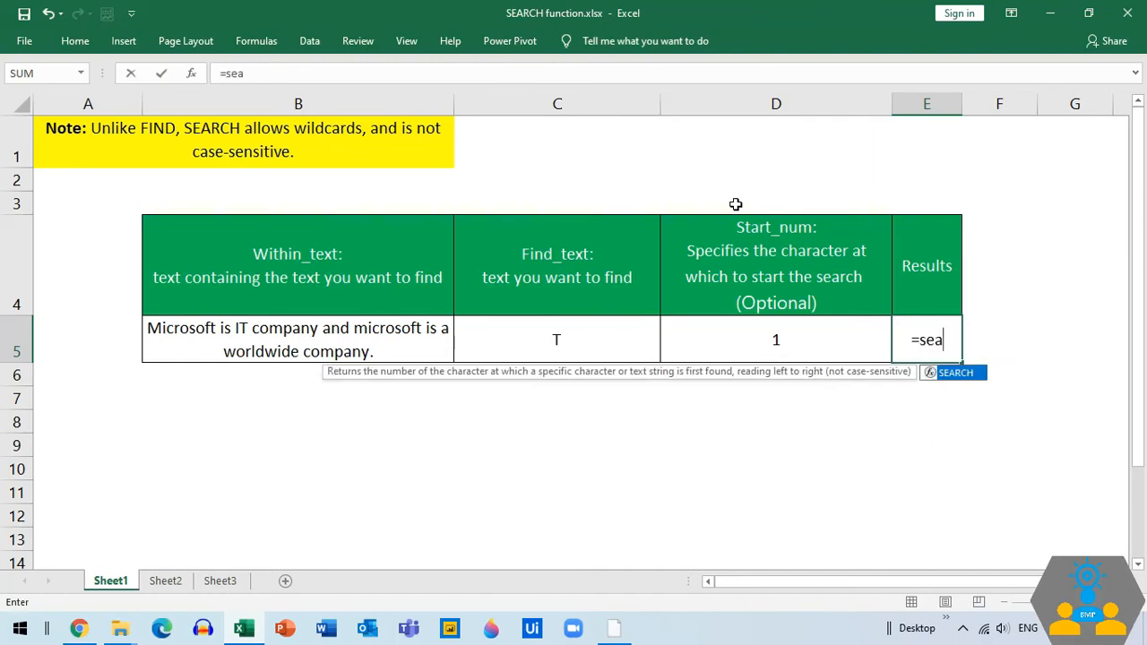
{"action": "type", "text": "rch"}
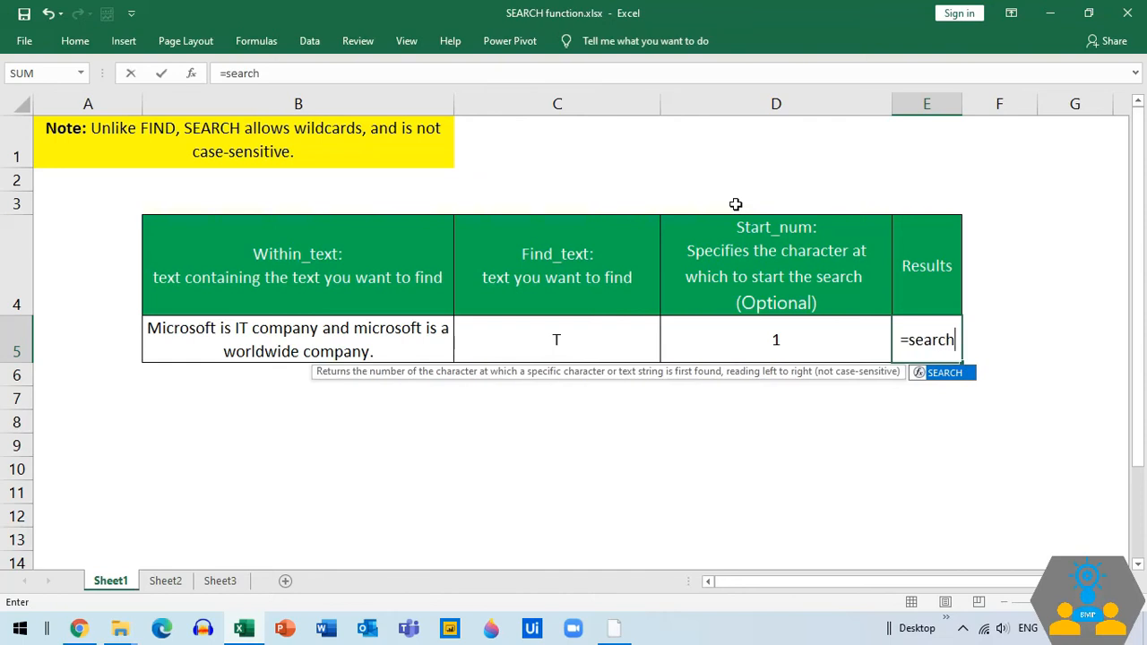
{"action": "key", "text": "Tab"}
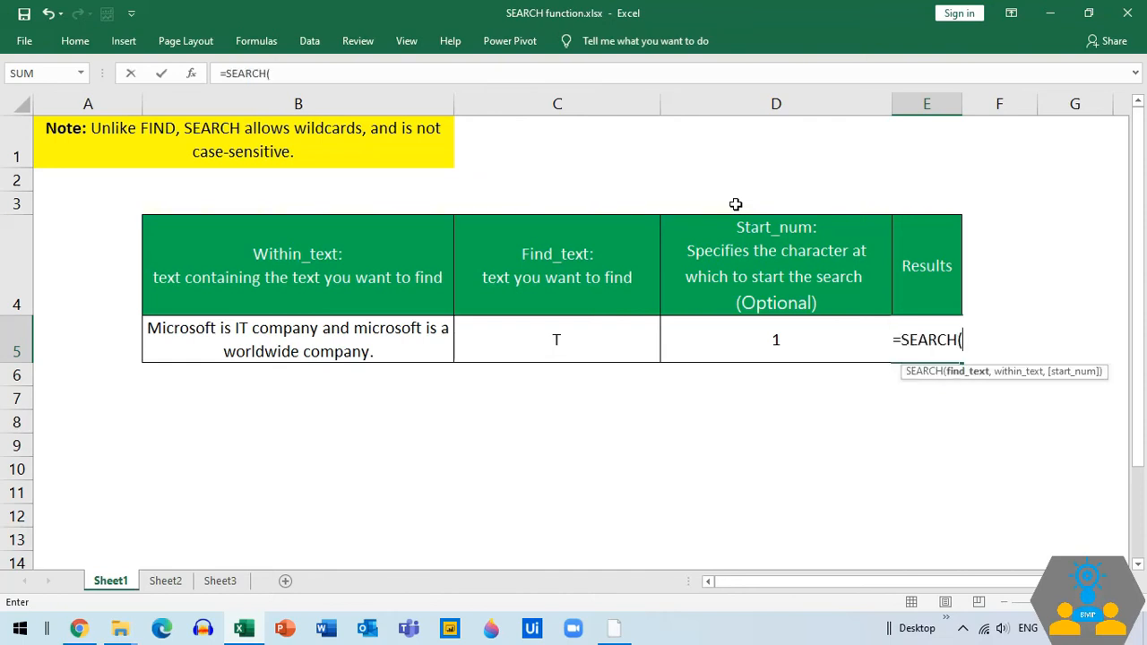
{"action": "left_click", "coordinate": [584, 340]}
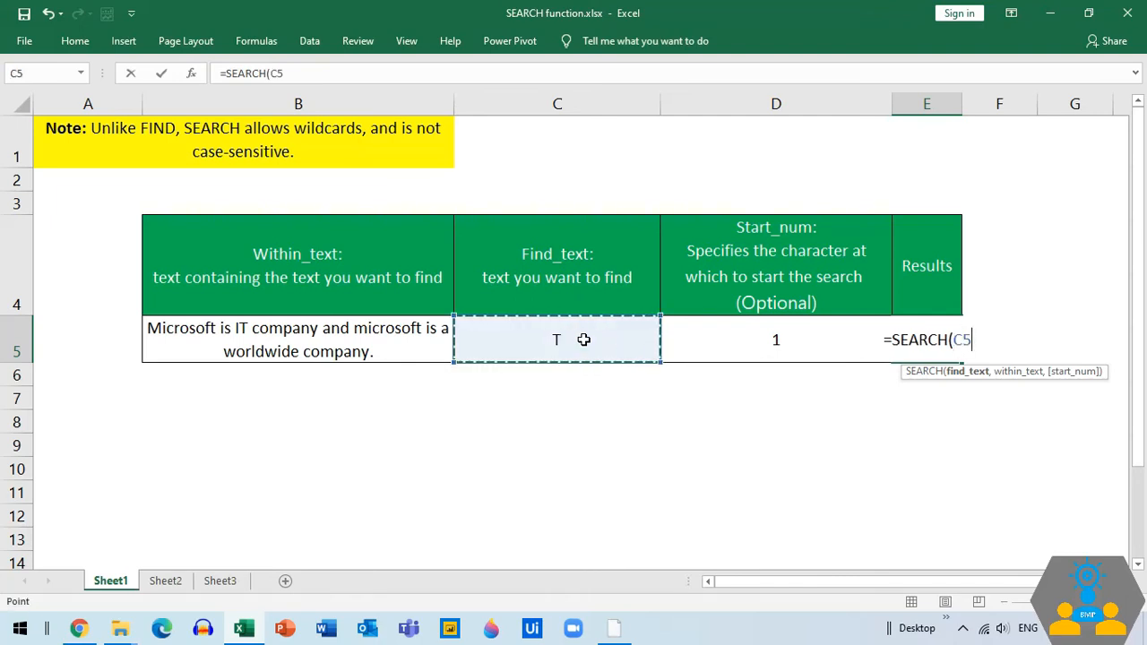
{"action": "type", "text": ","}
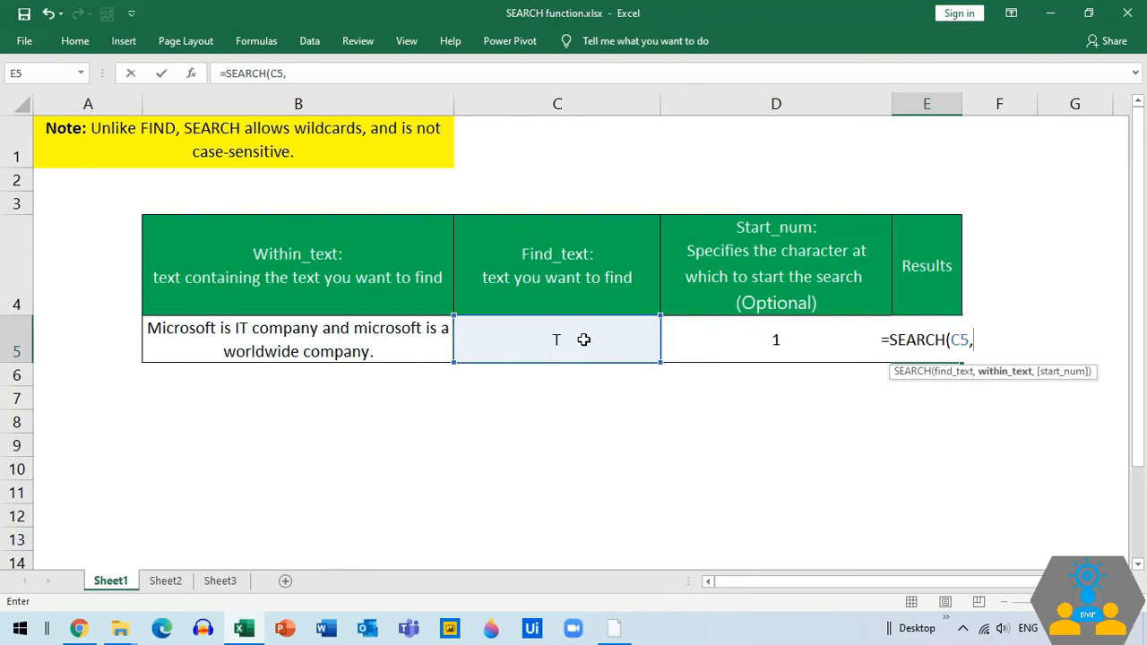
{"action": "left_click", "coordinate": [371, 343]}
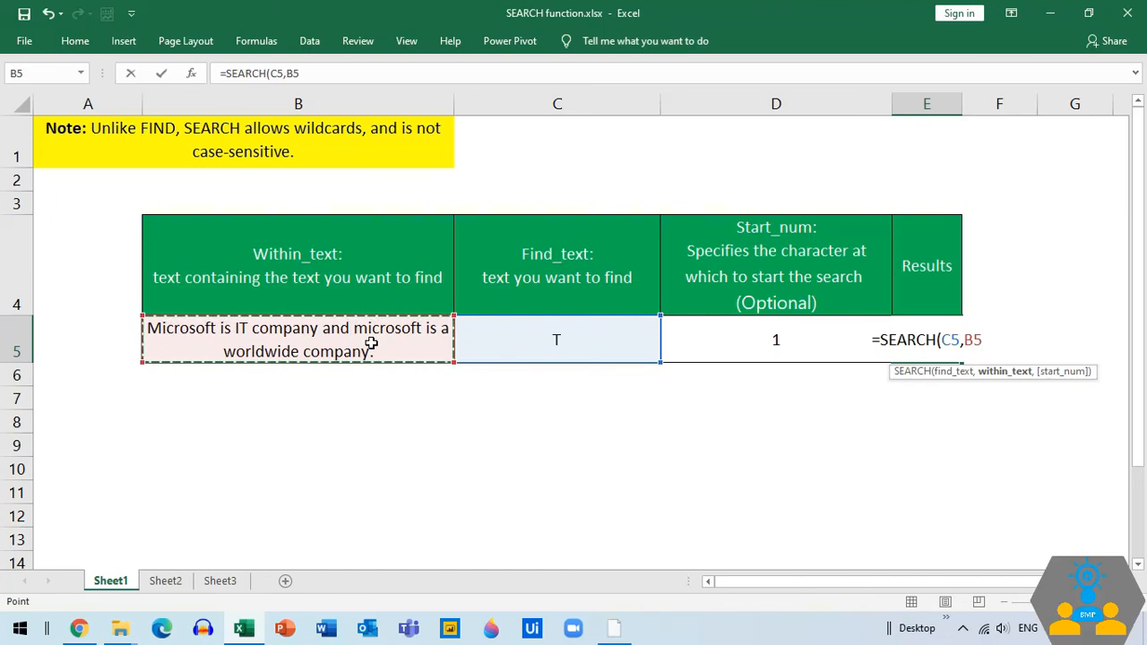
{"action": "type", "text": ","}
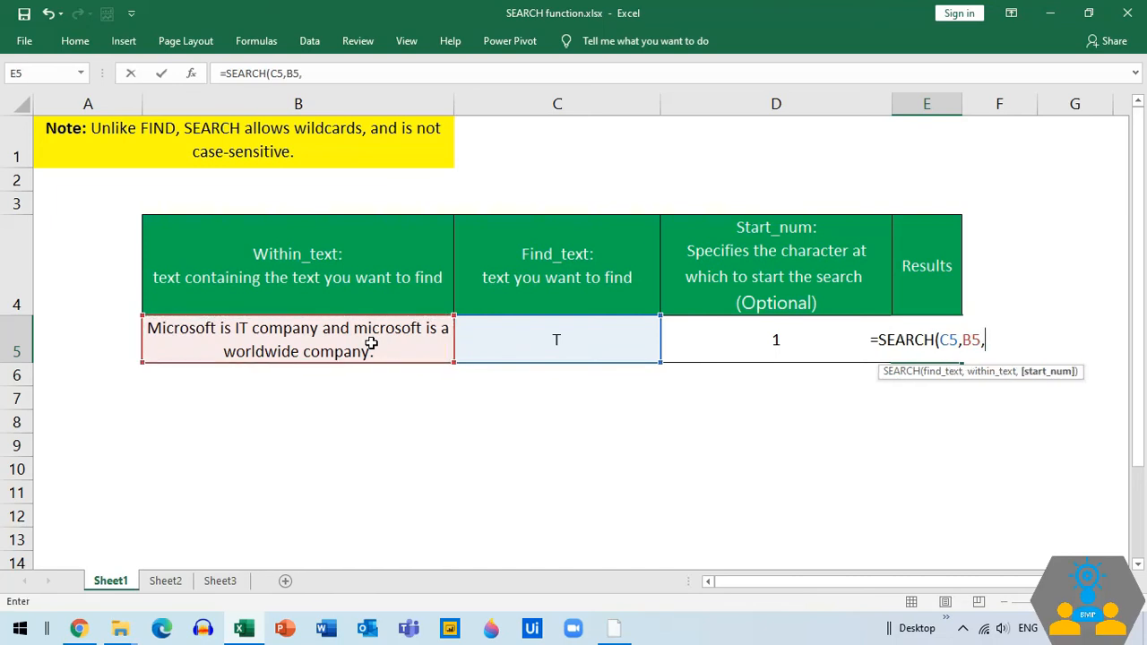
{"action": "left_click", "coordinate": [724, 340]}
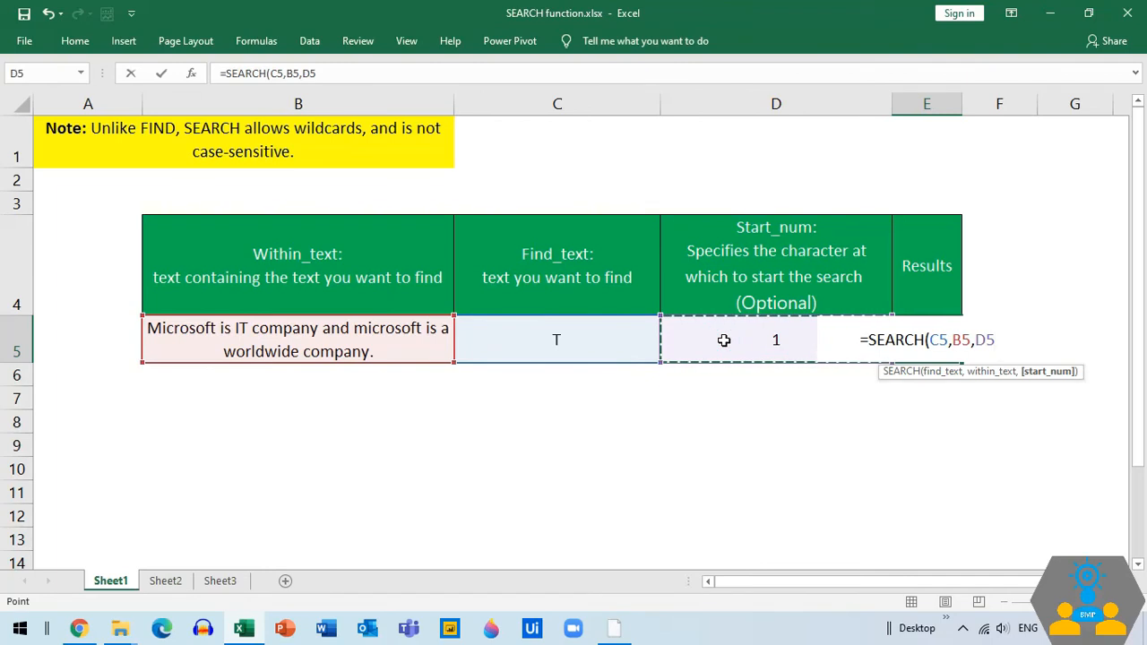
{"action": "type", "text": ")"}
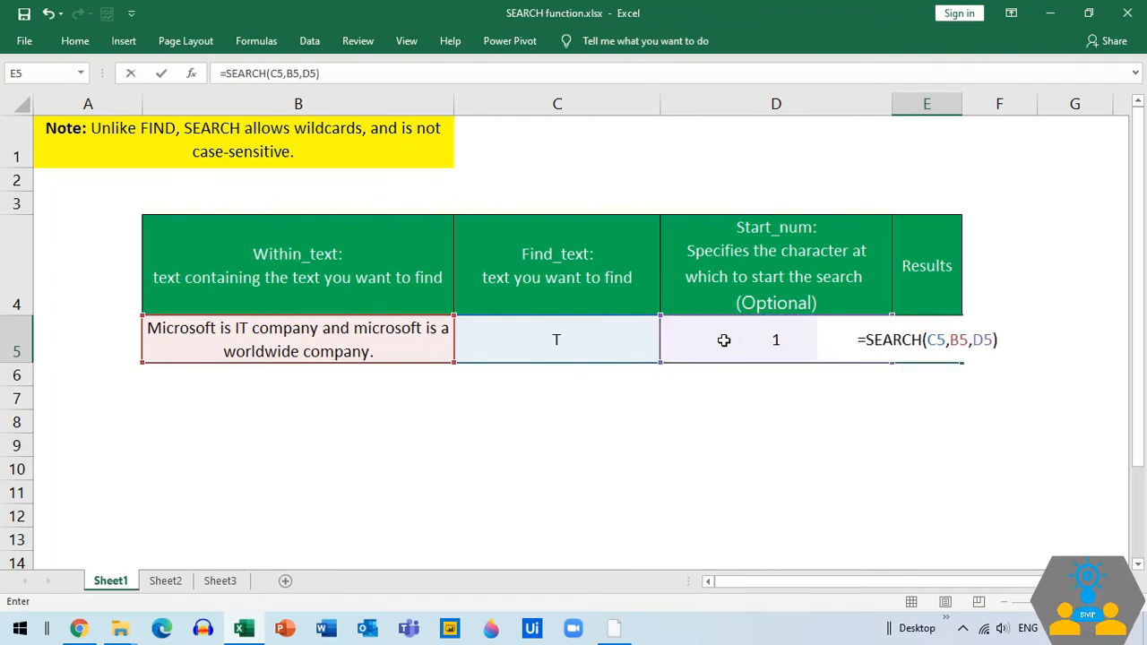
{"action": "key", "text": "Return"}
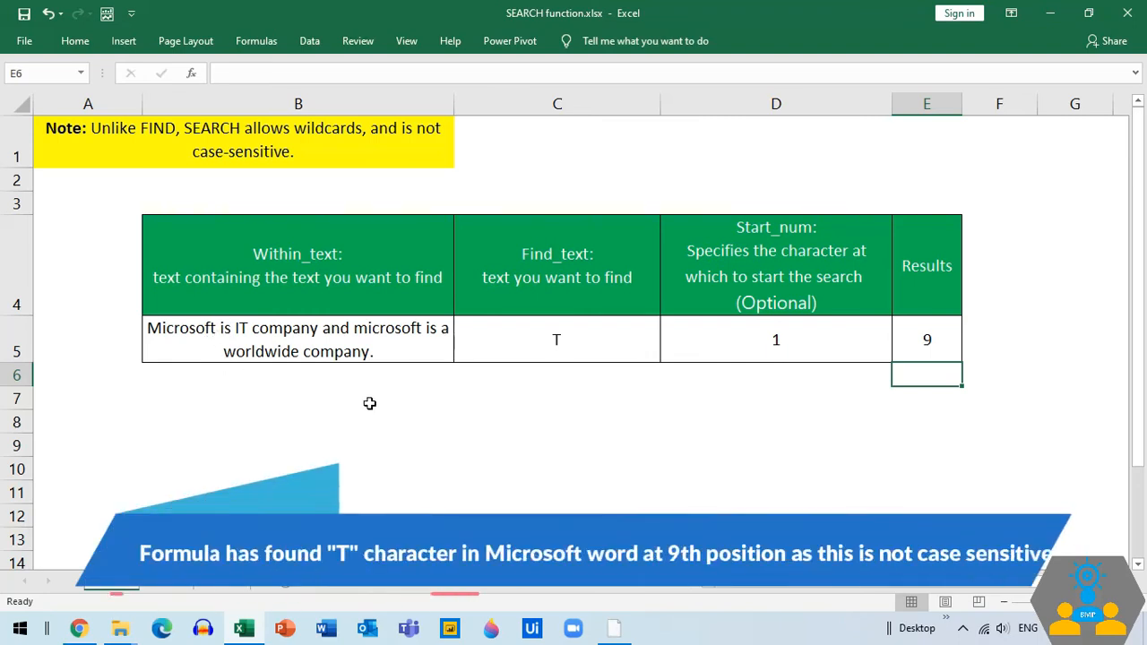
- Change the find text in C5 to a lowercase t to test the formula's case sensitivity
{"action": "left_click", "coordinate": [417, 403]}
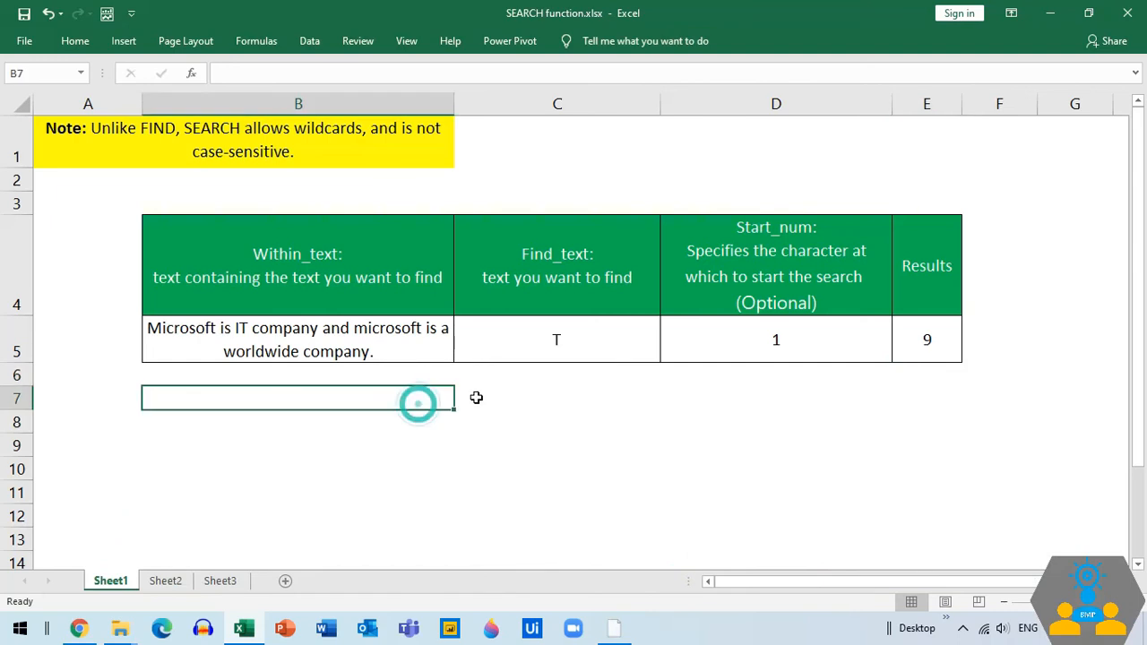
{"action": "left_click", "coordinate": [574, 342]}
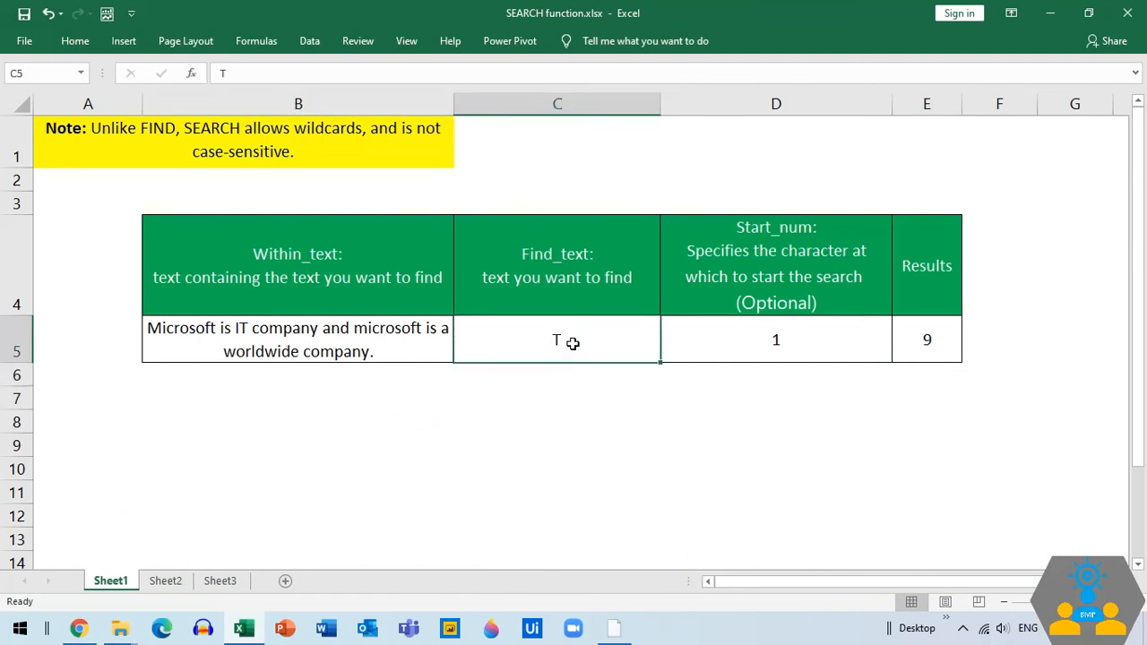
{"action": "type", "text": "t"}
{"action": "key", "text": "Return"}
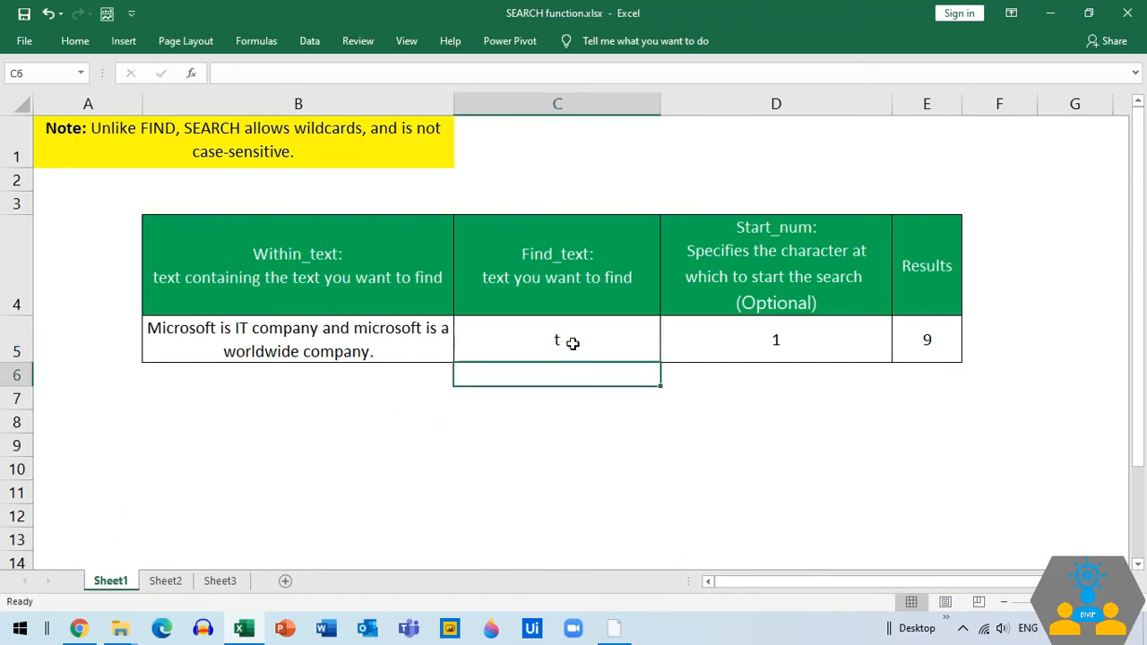
{"action": "left_click", "coordinate": [937, 369]}
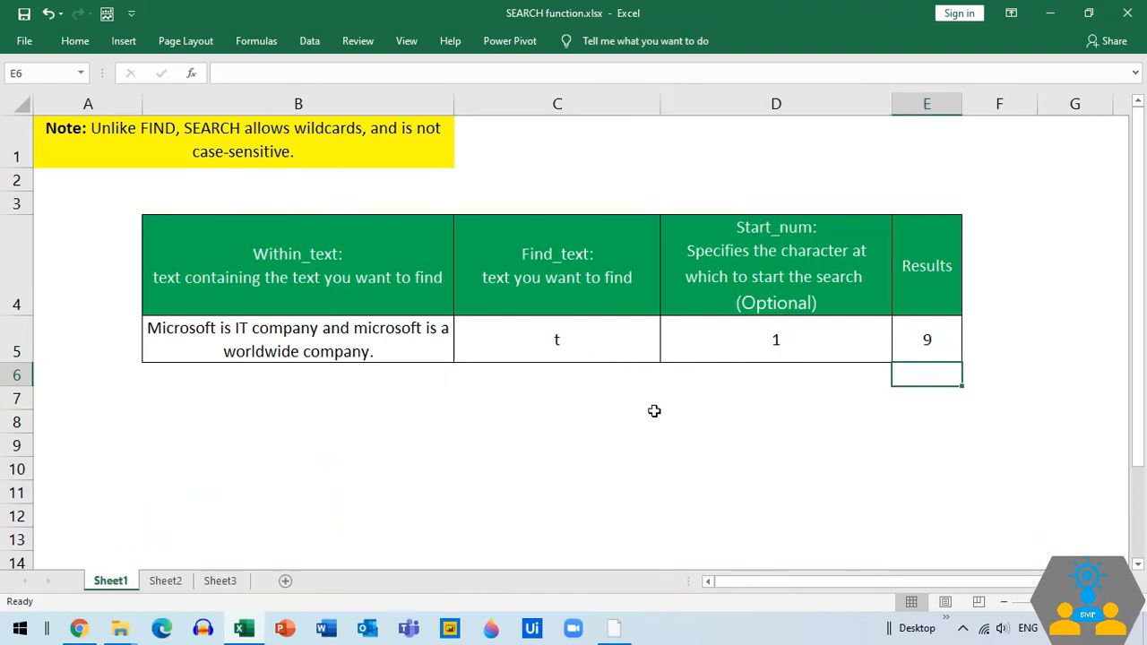
- On Sheet2, enter the formula =SEARCH(C5,B5,1) in E5 to locate the ?nd wildcard pattern within the sentence
{"action": "left_click", "coordinate": [181, 583]}
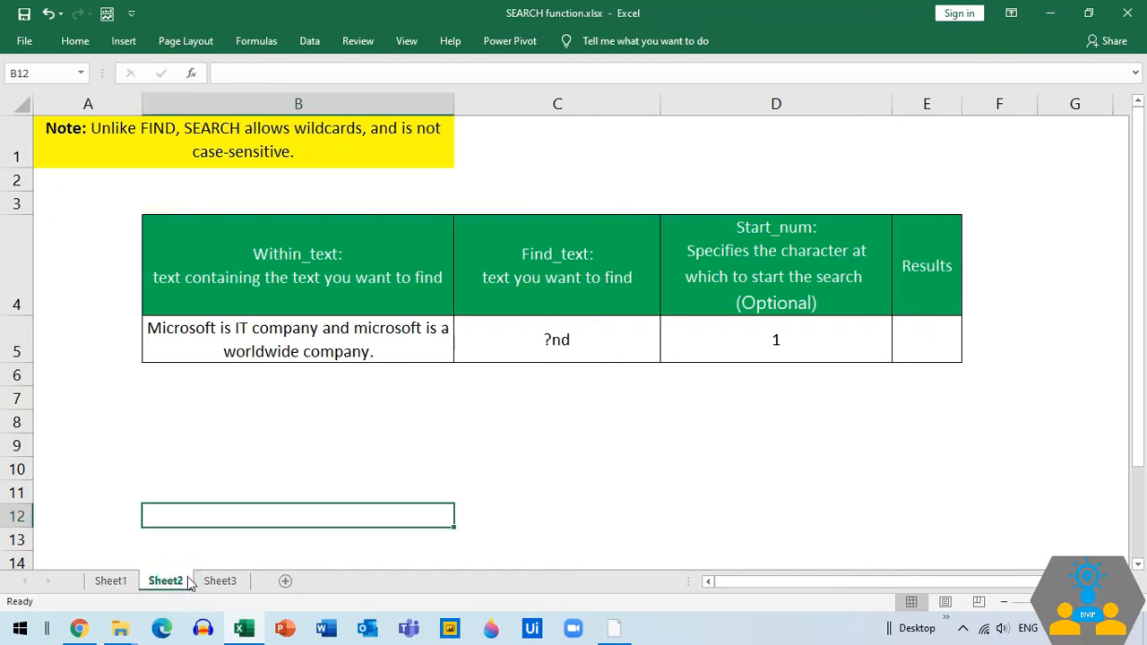
{"action": "left_click", "coordinate": [578, 409]}
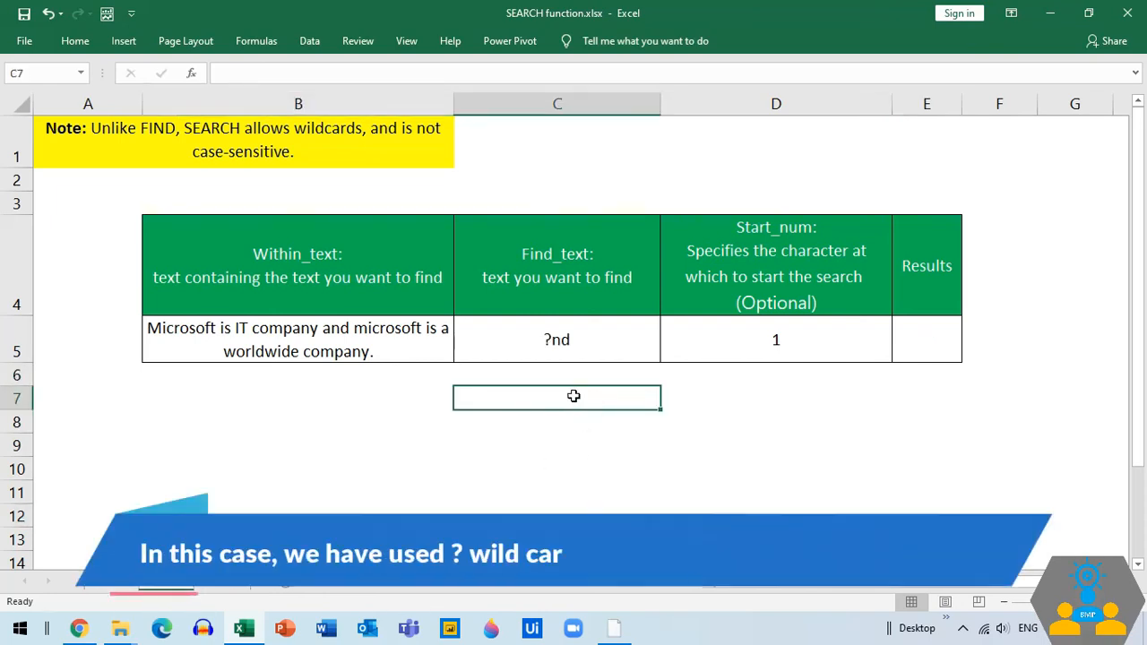
{"action": "left_click", "coordinate": [929, 340]}
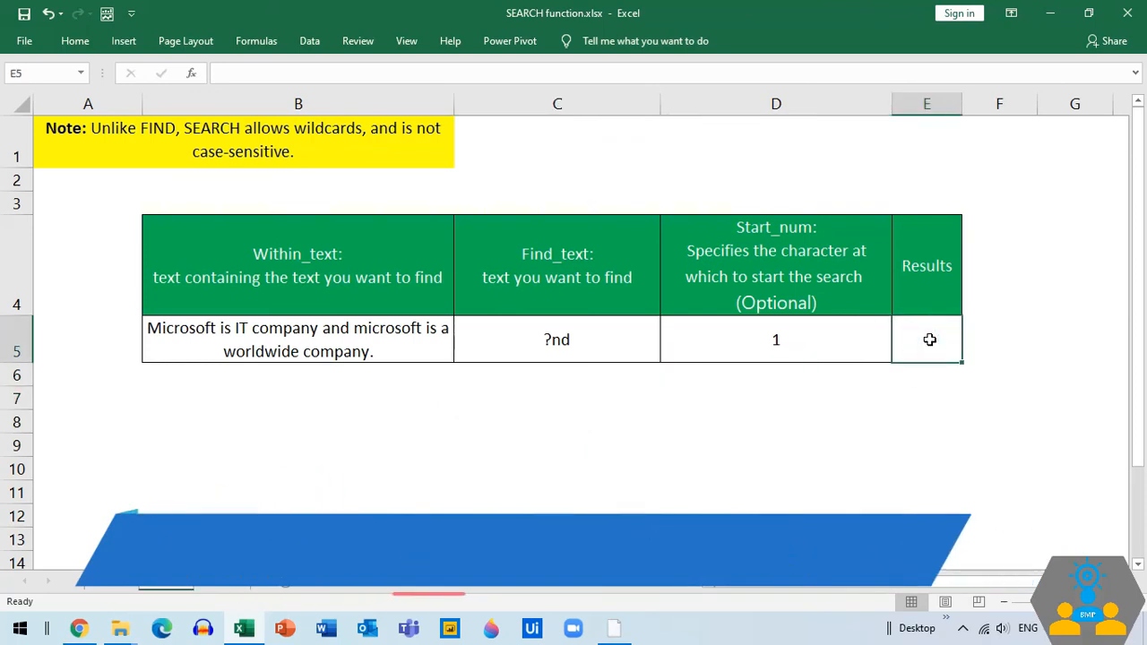
{"action": "type", "text": "="}
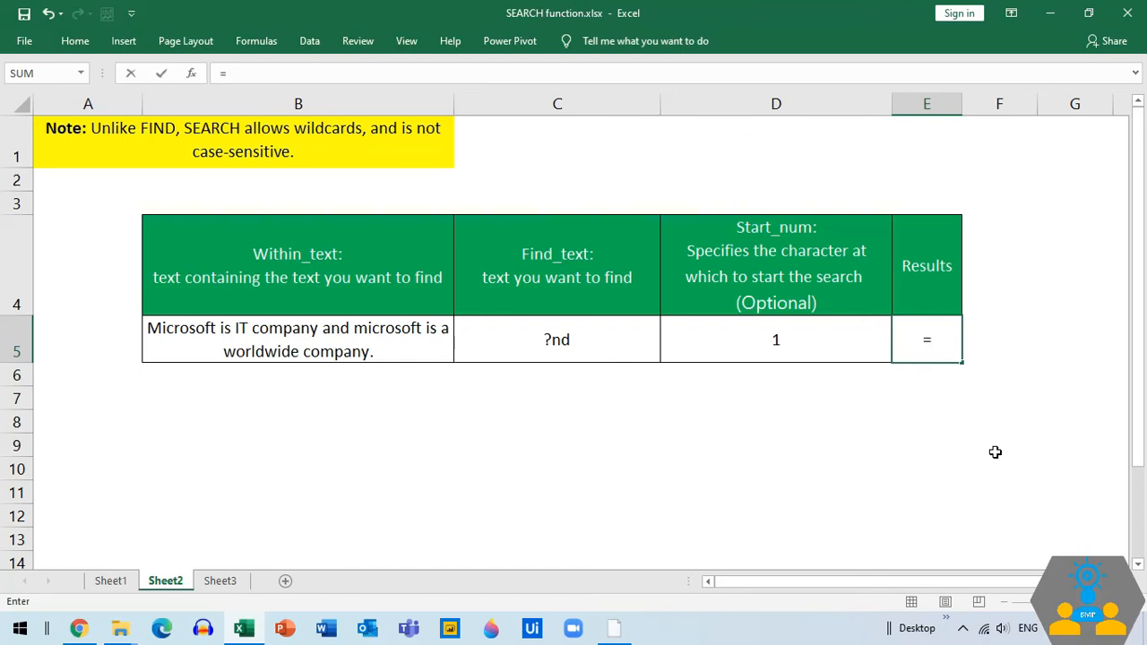
{"action": "type", "text": "sea"}
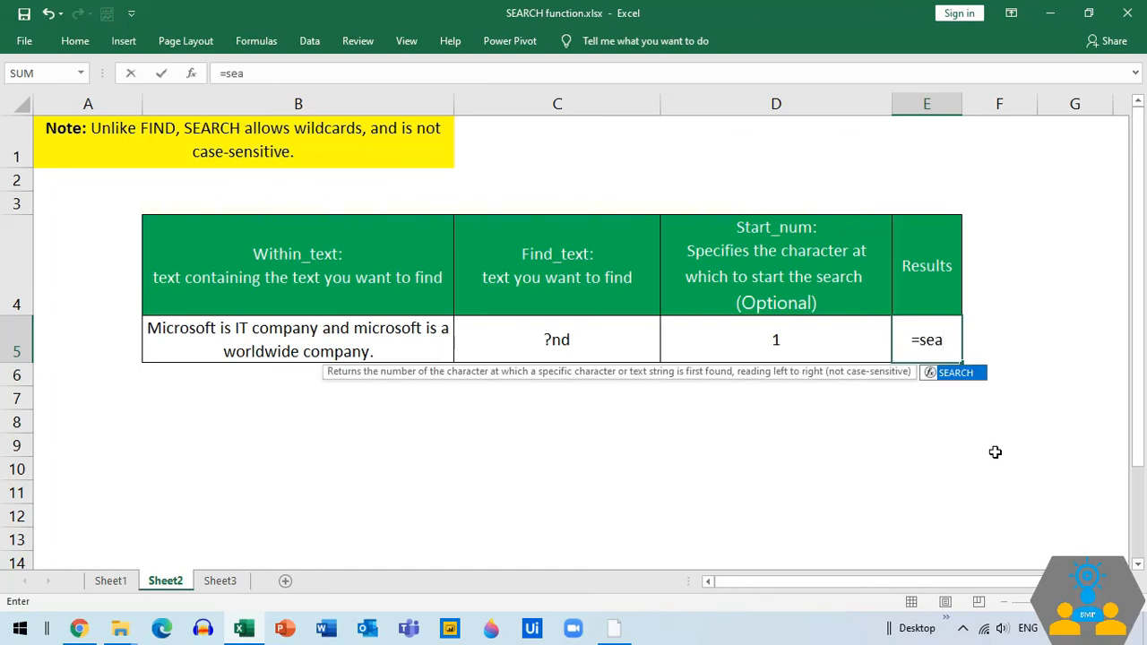
{"action": "key", "text": "Tab"}
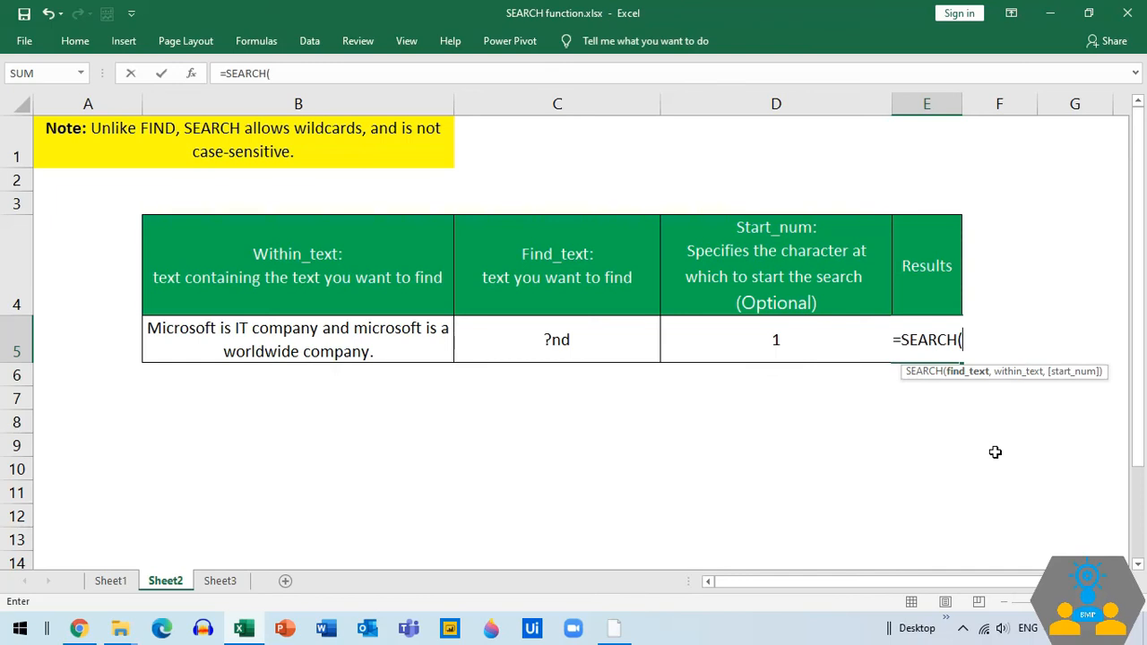
{"action": "left_click", "coordinate": [603, 343]}
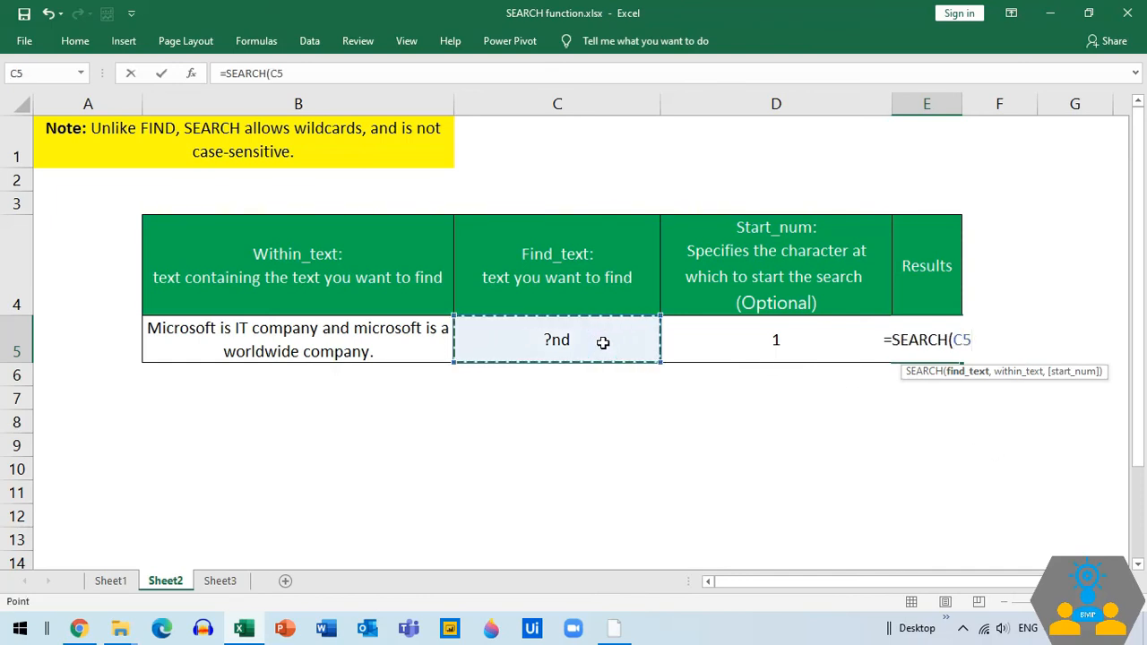
{"action": "type", "text": ","}
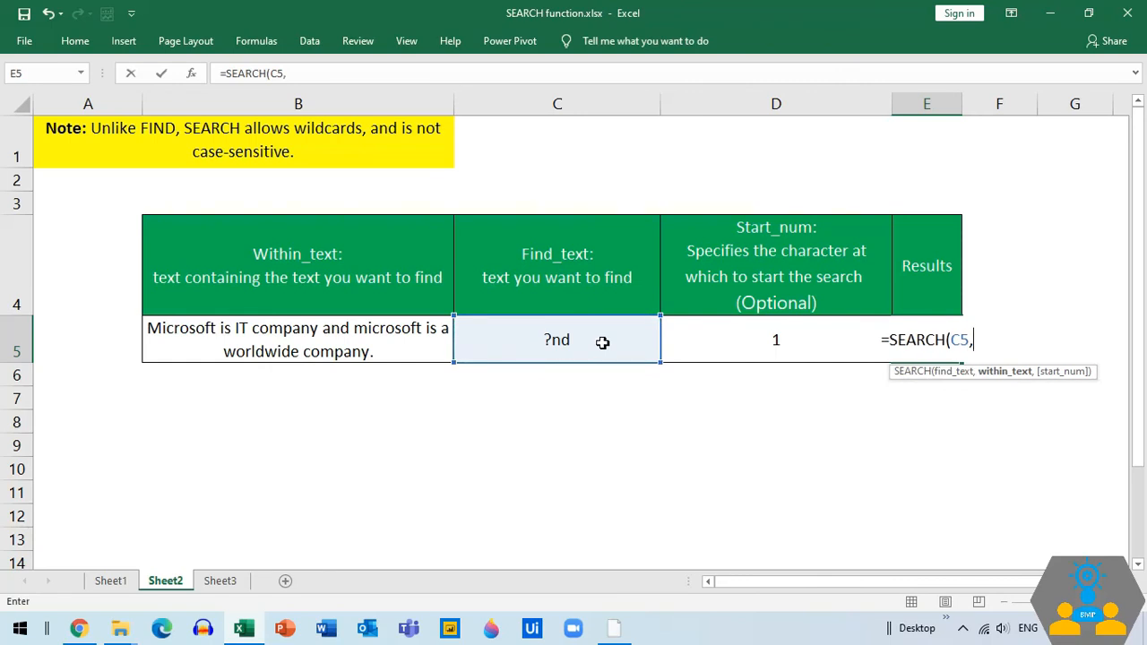
{"action": "left_click", "coordinate": [419, 344]}
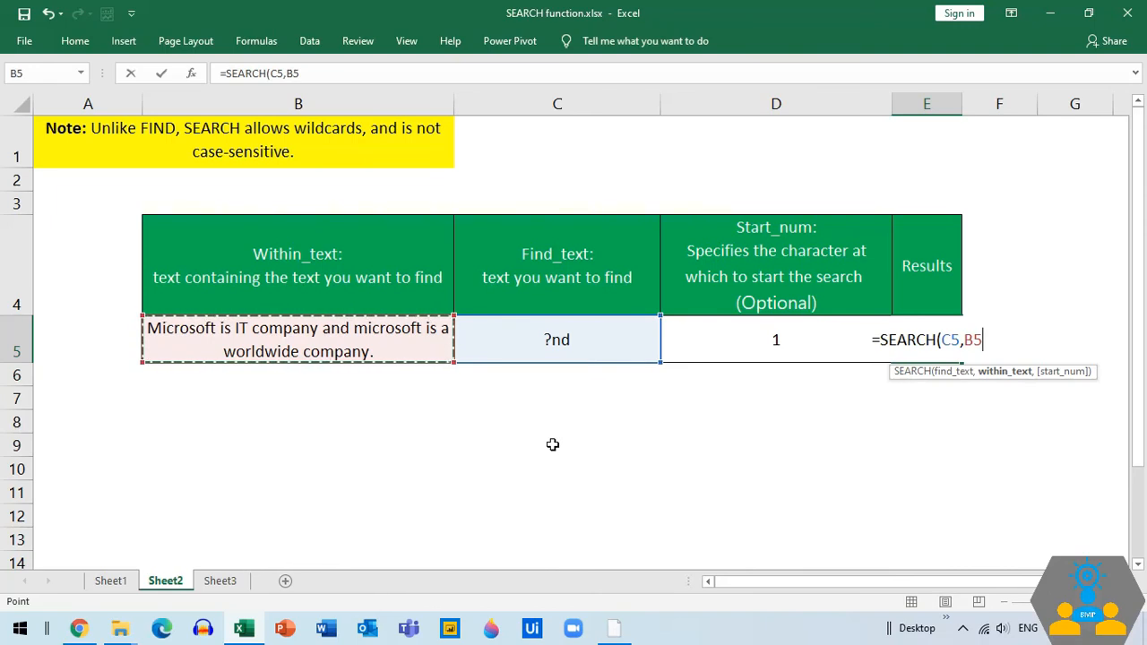
{"action": "type", "text": ","}
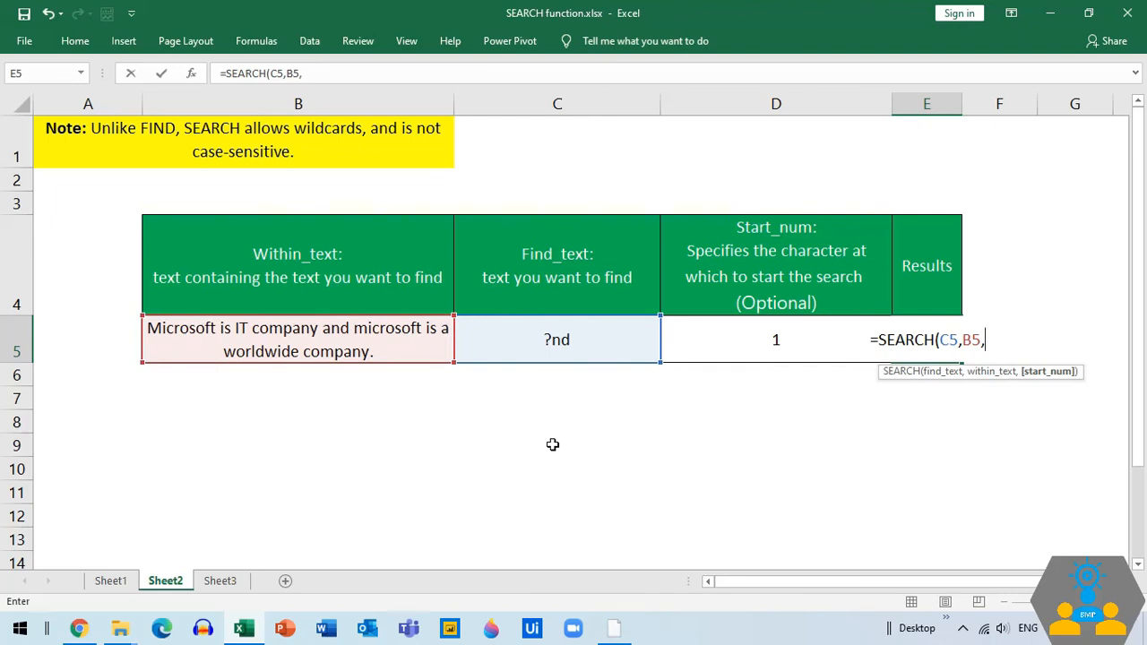
{"action": "type", "text": "1"}
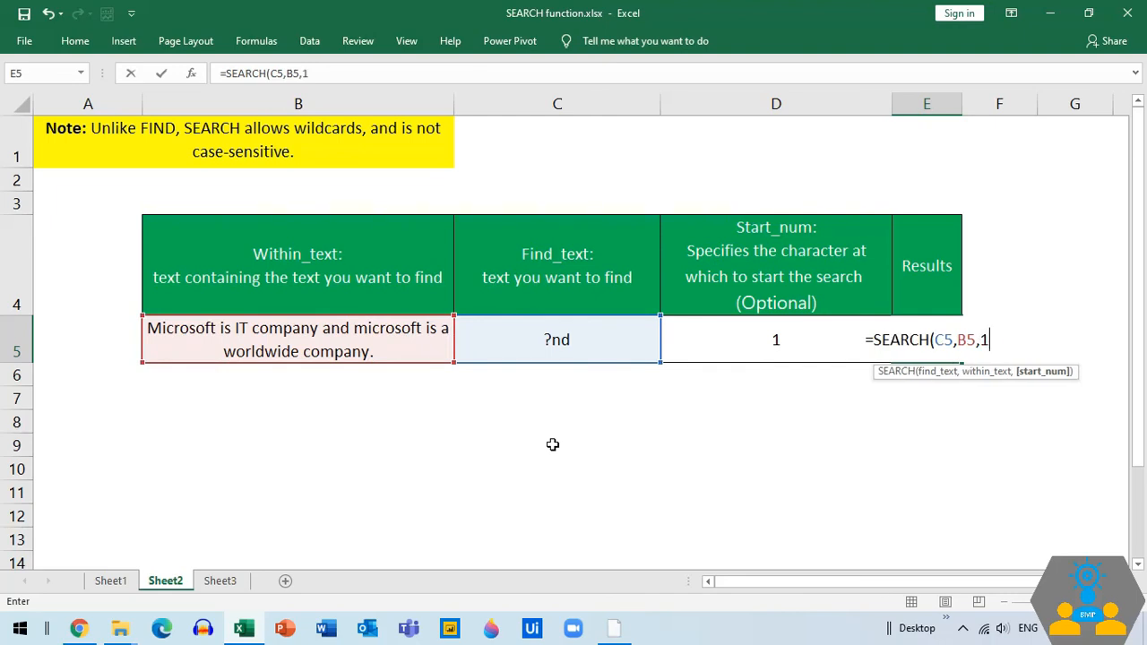
{"action": "type", "text": ")"}
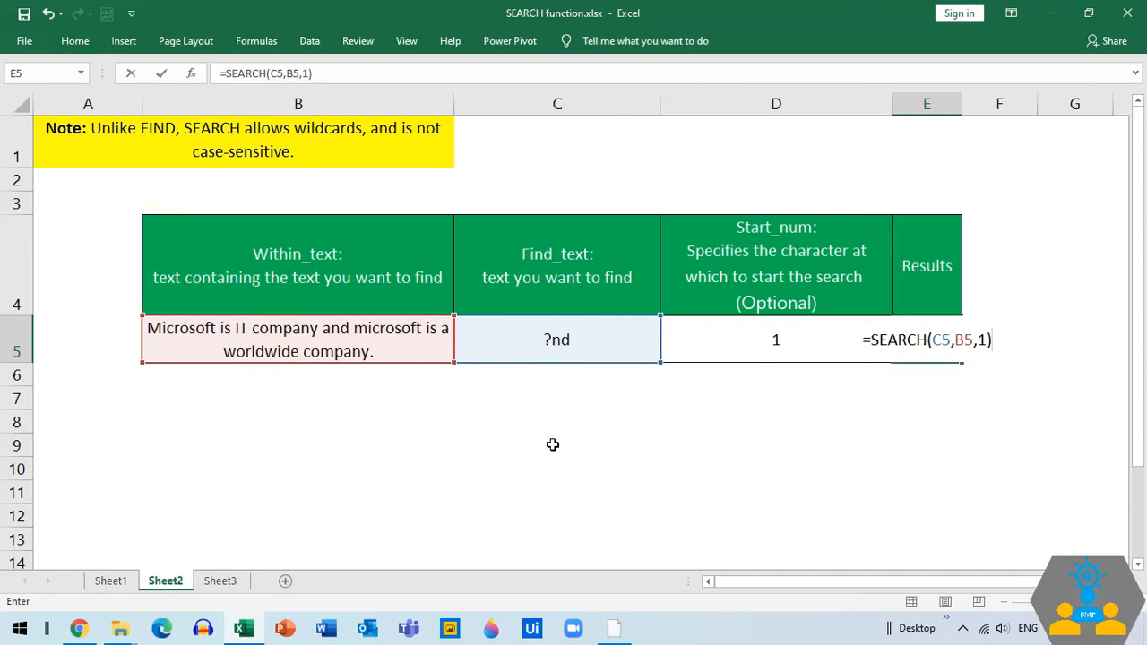
{"action": "key", "text": "Return"}
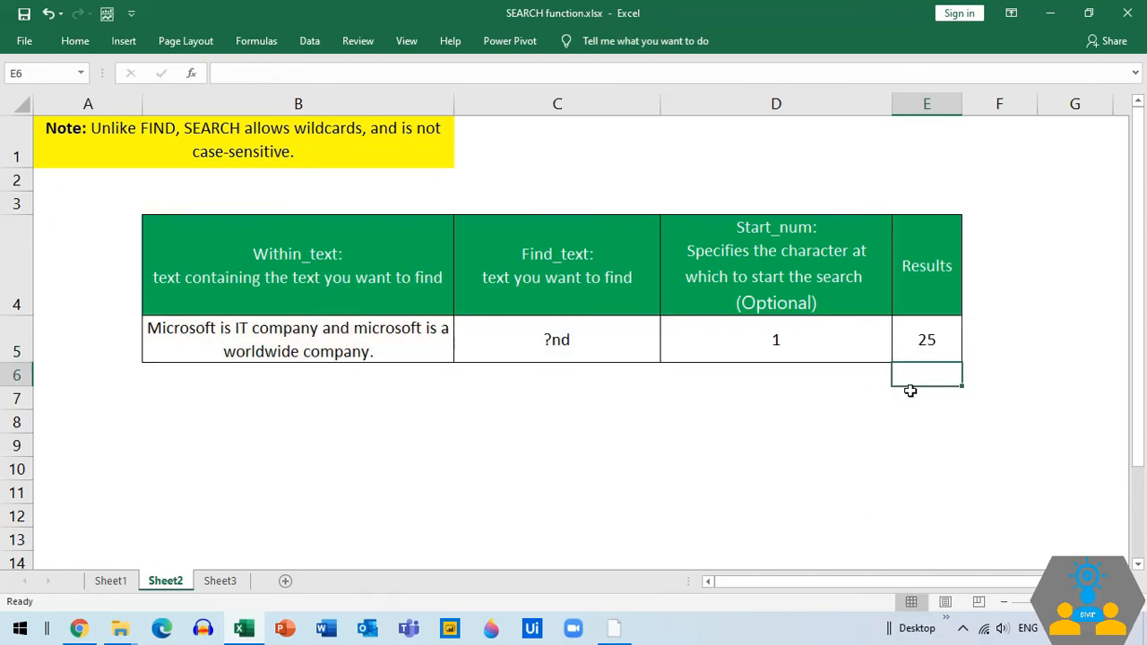
{"action": "left_click", "coordinate": [569, 376]}
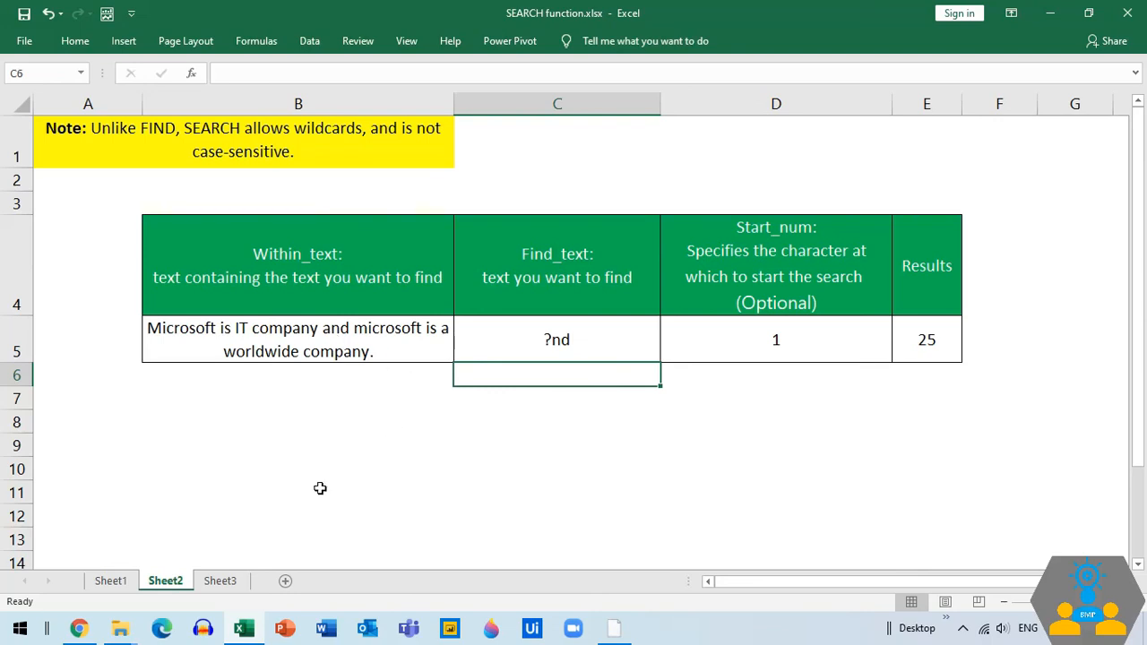
- On Sheet3, examine the SEARCH formula in E5 that uses the com* wildcard pattern, and revisit the note in A1
{"action": "left_click", "coordinate": [233, 582]}
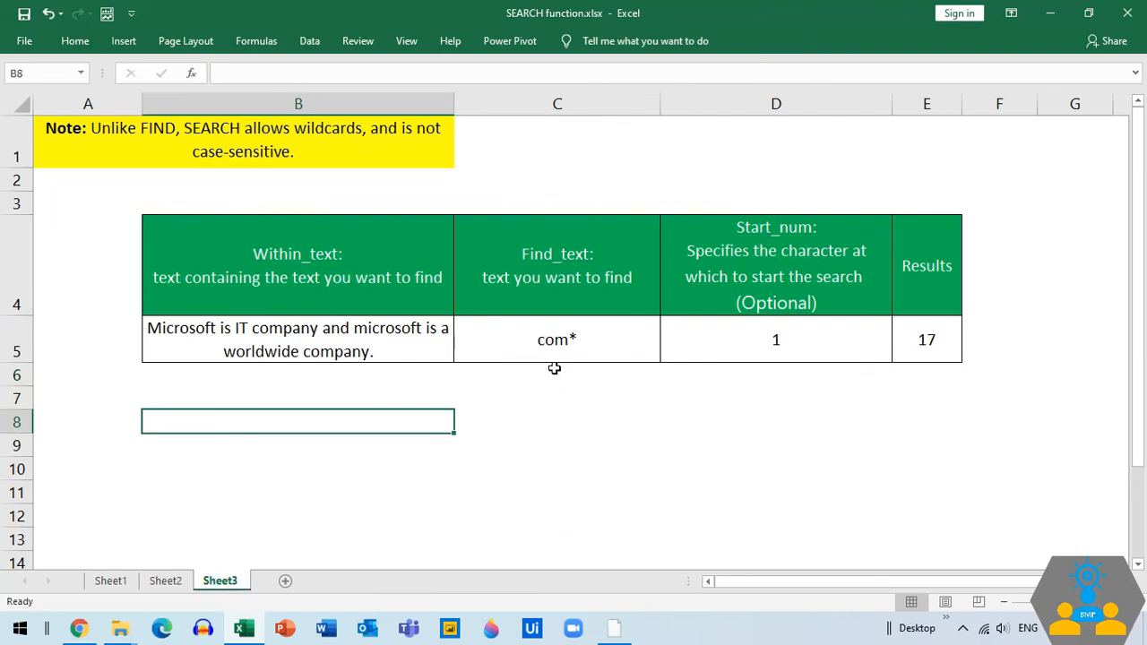
{"action": "left_click", "coordinate": [926, 342]}
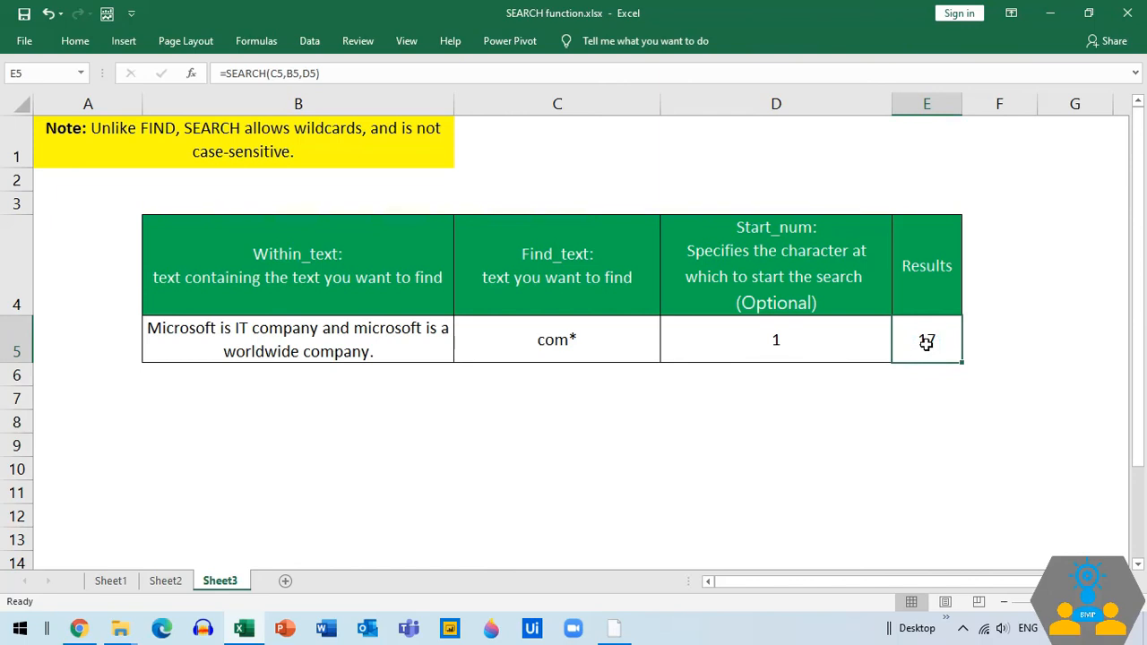
{"action": "key", "text": "F2"}
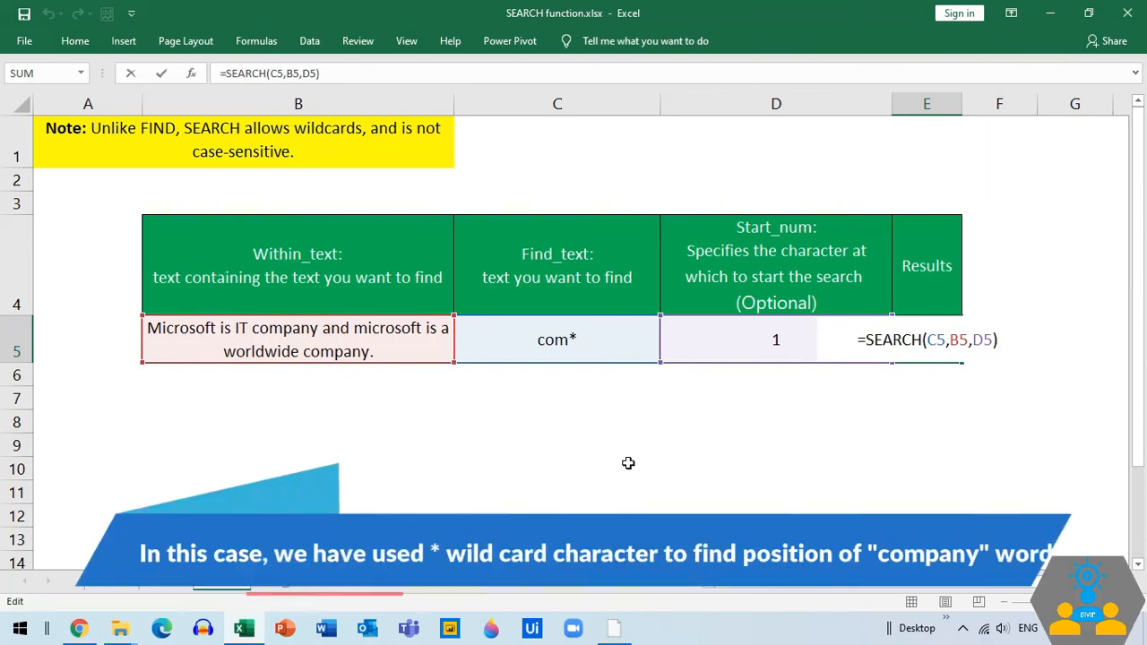
{"action": "key", "text": "Return"}
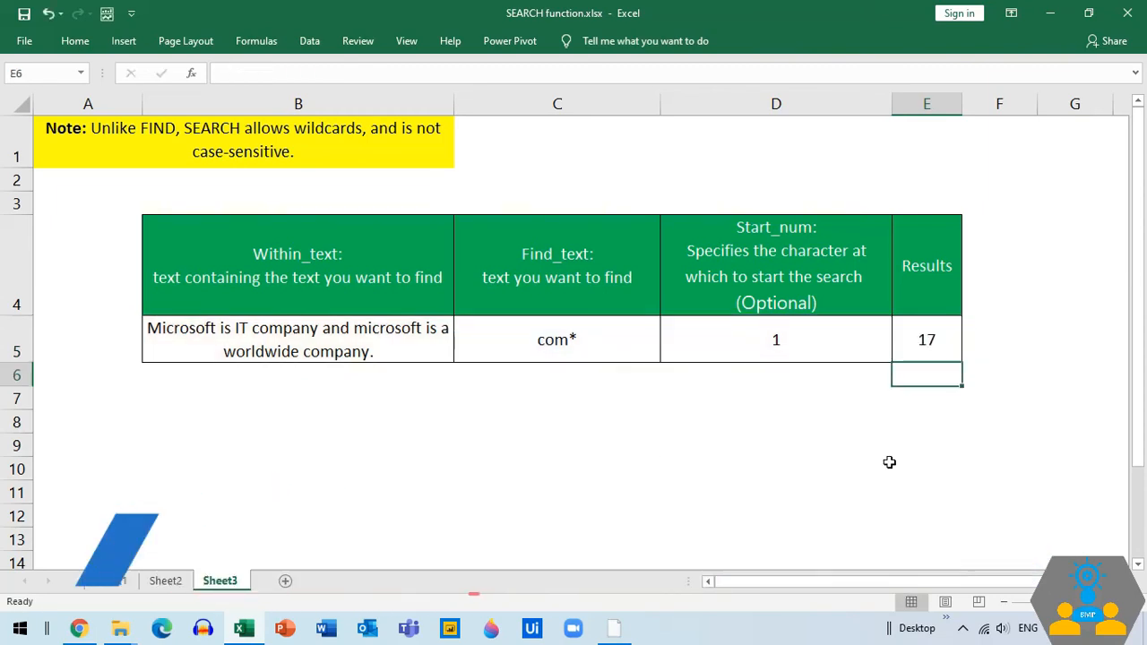
{"action": "left_click", "coordinate": [913, 454]}
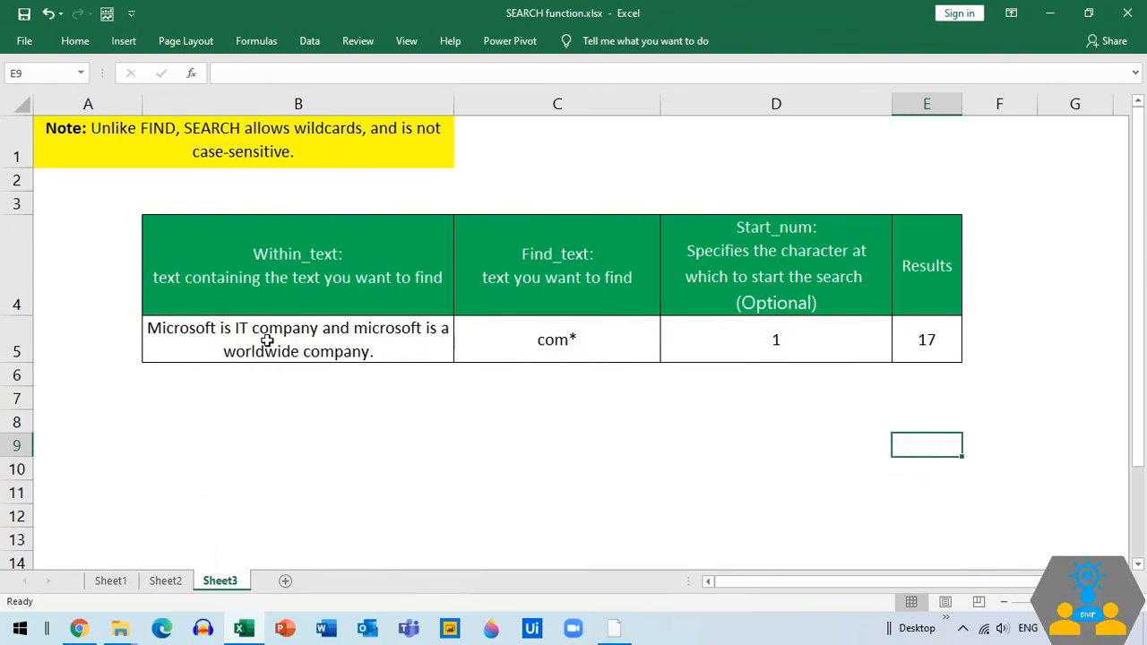
{"action": "left_click", "coordinate": [382, 150]}
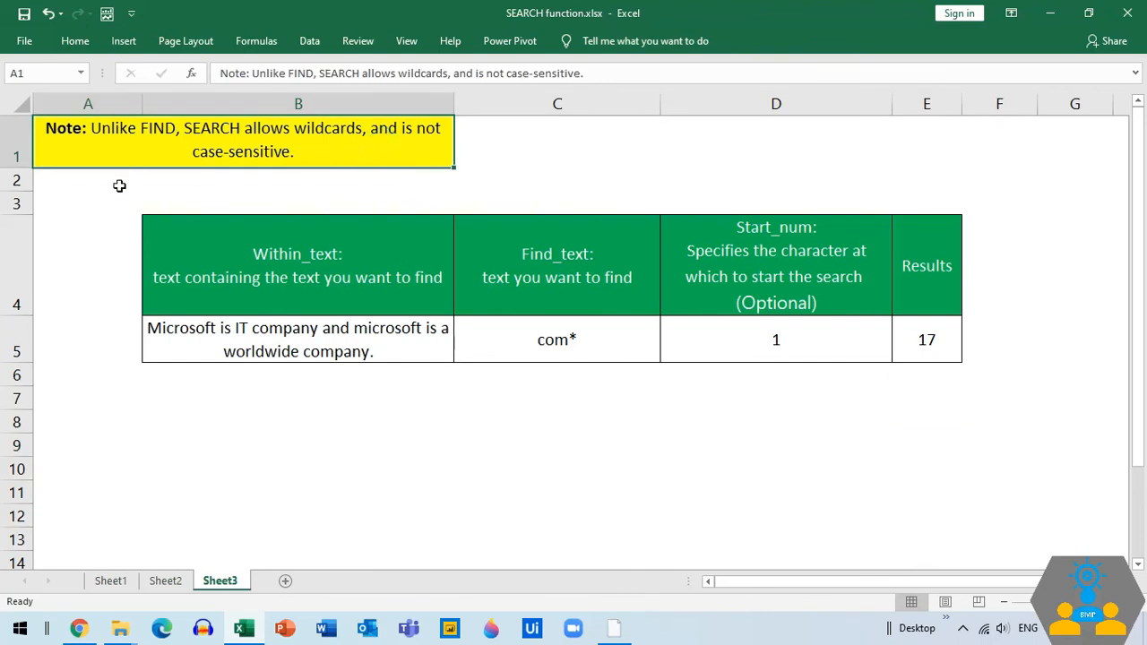